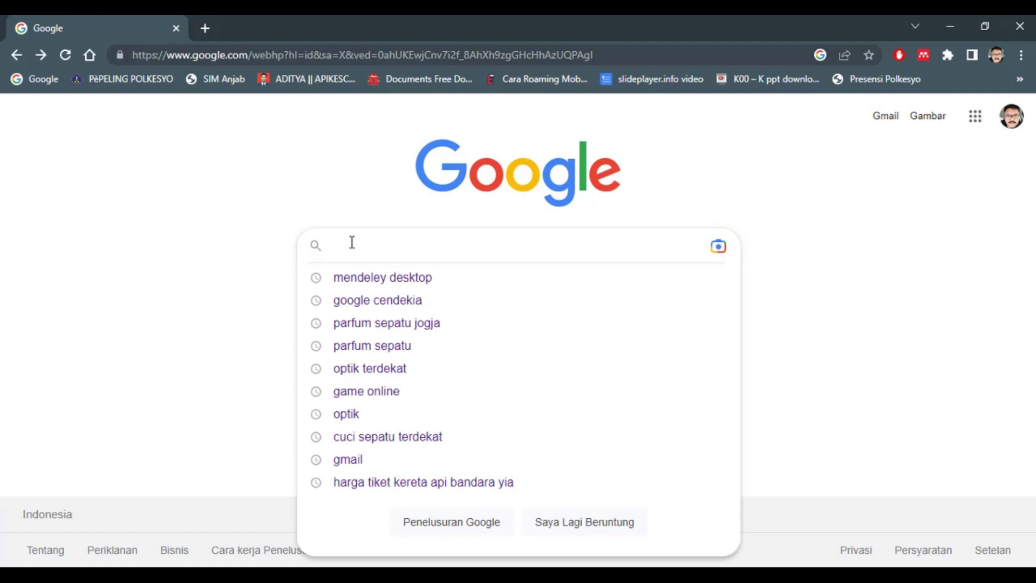
Search Google for "Mendeley Desktop" and download Mendeley Reference Manager for Windows from the Mendeley download page.
{"action": "type", "text": "Desktop"}
{"action": "key", "text": "Return"}
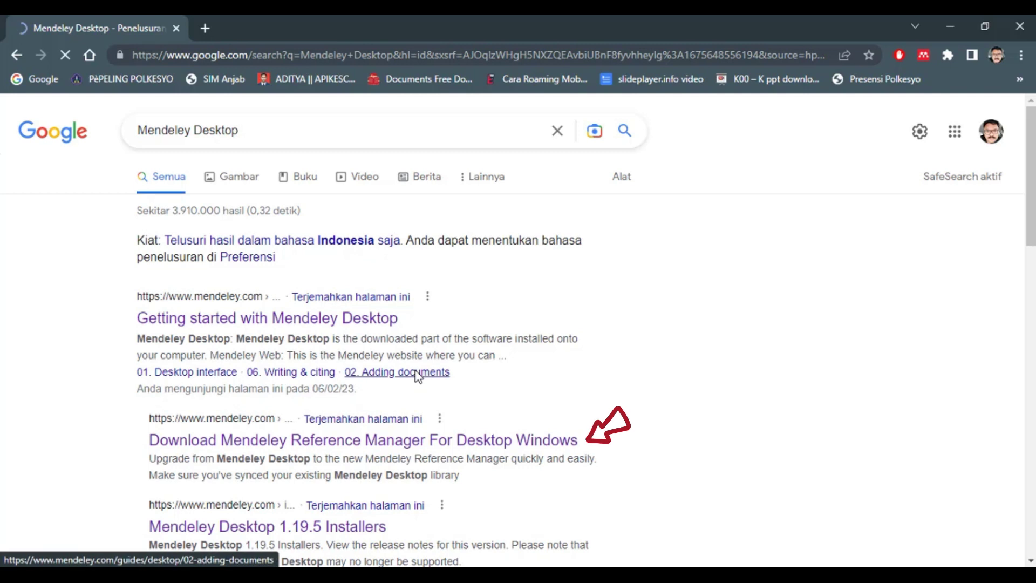
{"action": "left_click", "coordinate": [386, 447]}
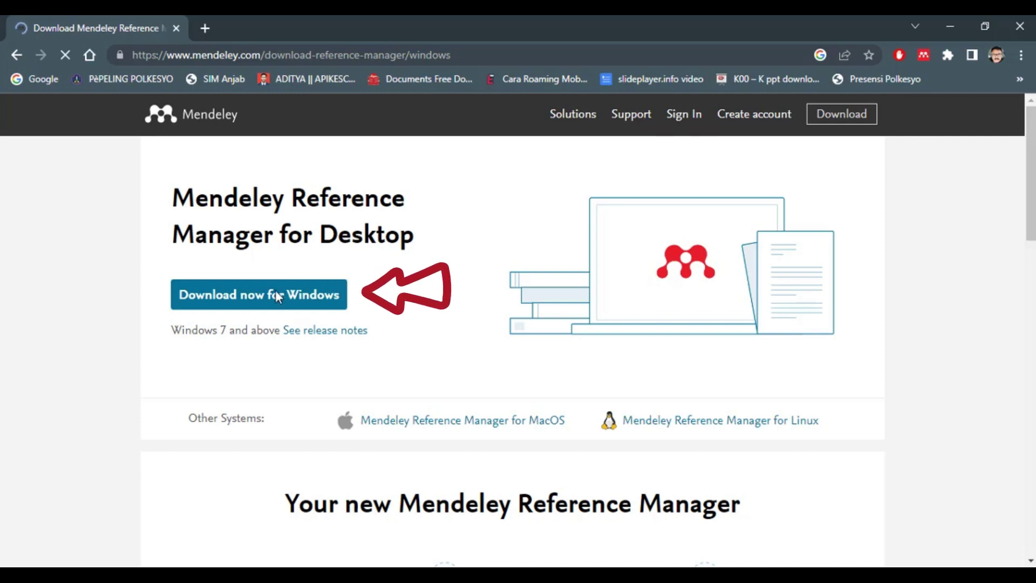
{"action": "left_click", "coordinate": [258, 302]}
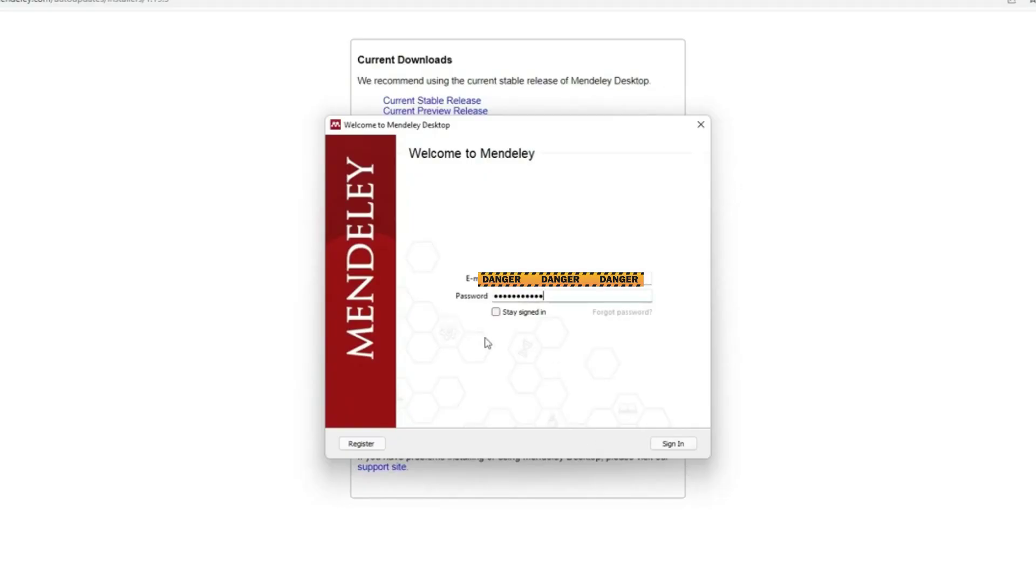
Sign in to Mendeley Desktop, install the Citation Plugin for Microsoft Word, and close the welcome dialog.
{"action": "left_click", "coordinate": [670, 445]}
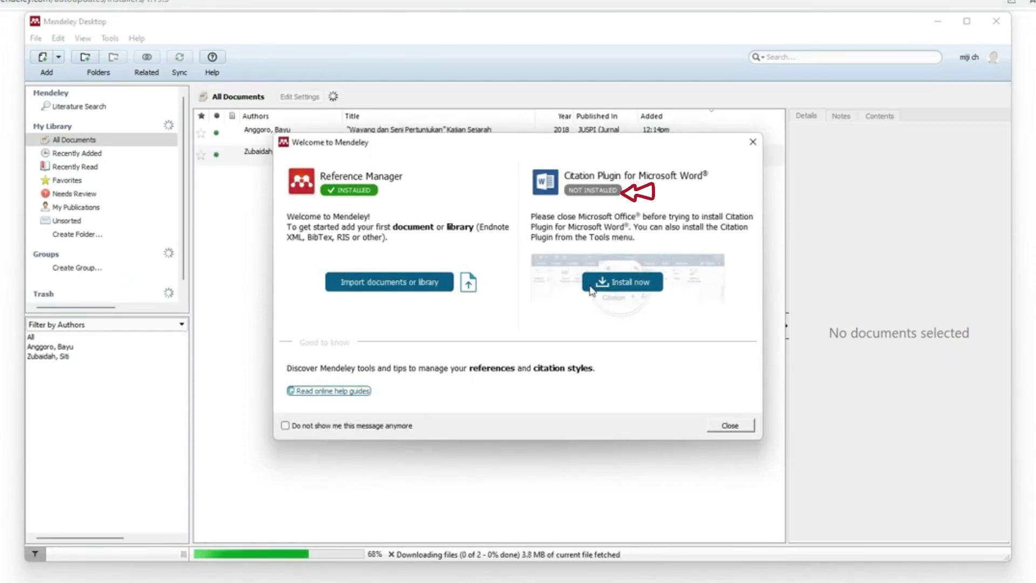
{"action": "left_click", "coordinate": [621, 283]}
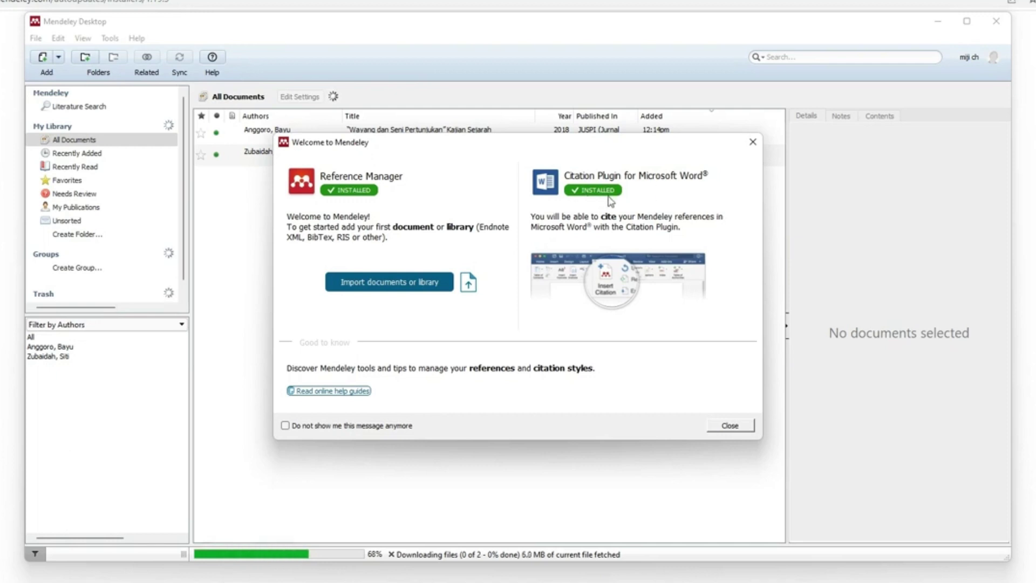
{"action": "left_click", "coordinate": [753, 142]}
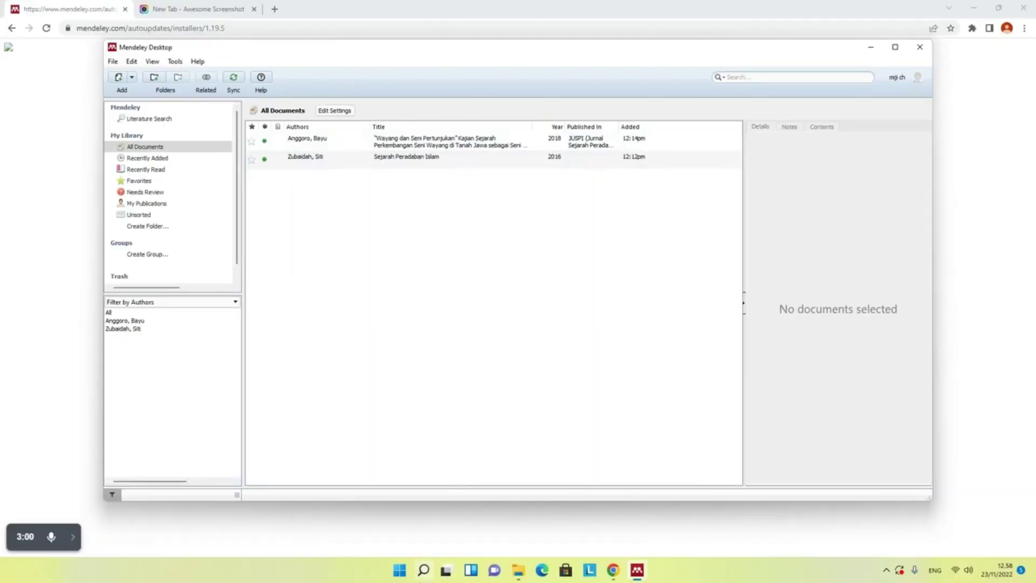
Open Microsoft Word with a blank document and display its reference tools to check for the Mendeley plugin.
{"action": "left_click", "coordinate": [400, 571]}
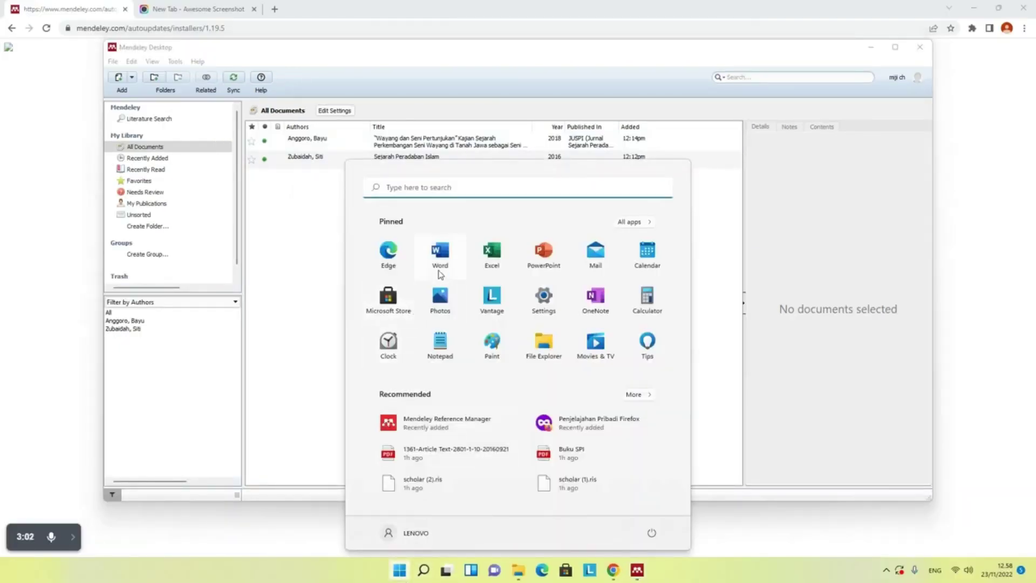
{"action": "left_click", "coordinate": [440, 259]}
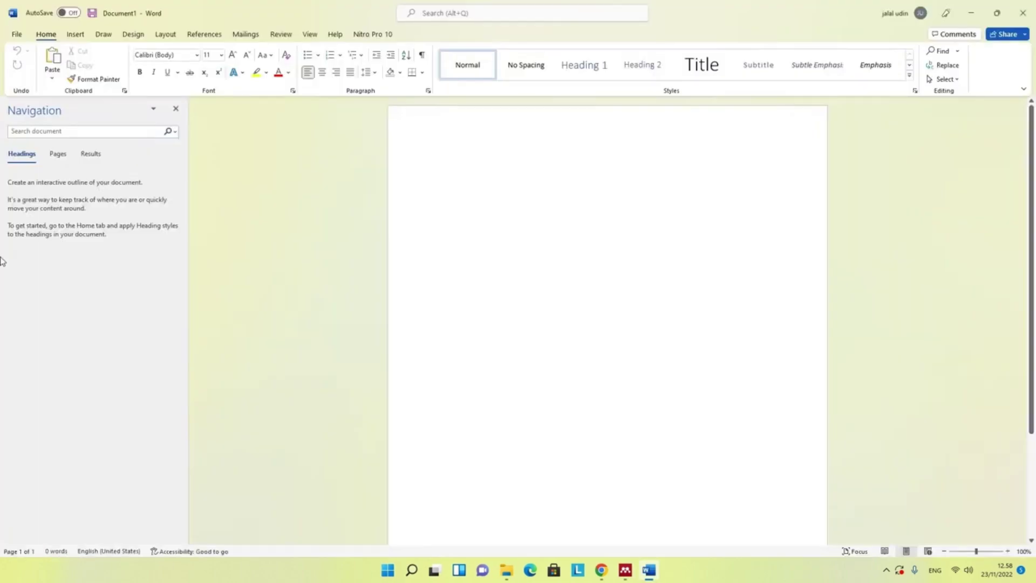
{"action": "left_click", "coordinate": [203, 35]}
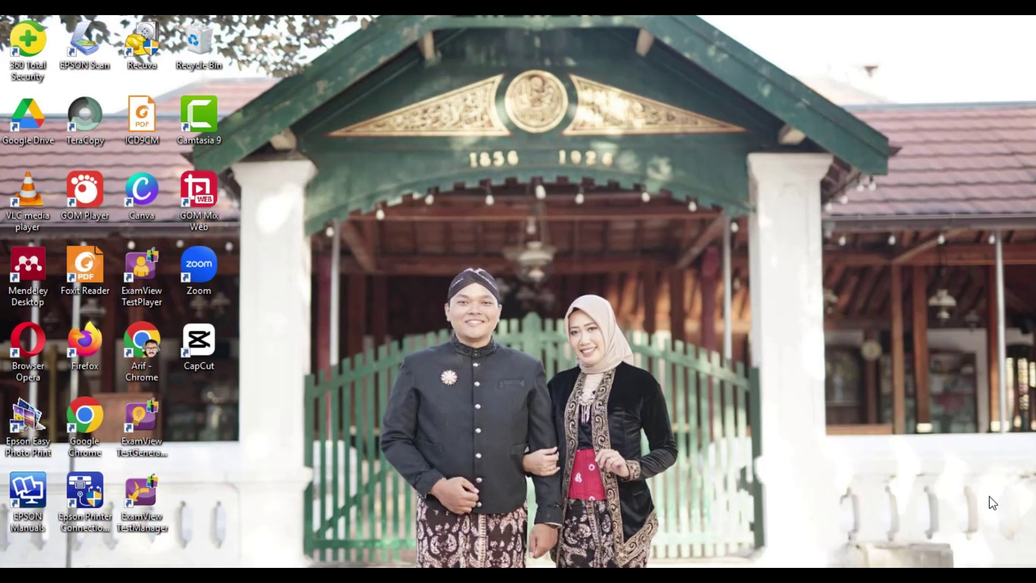
Open Mendeley Desktop from the desktop and look through the All Documents list.
{"action": "left_click", "coordinate": [32, 269]}
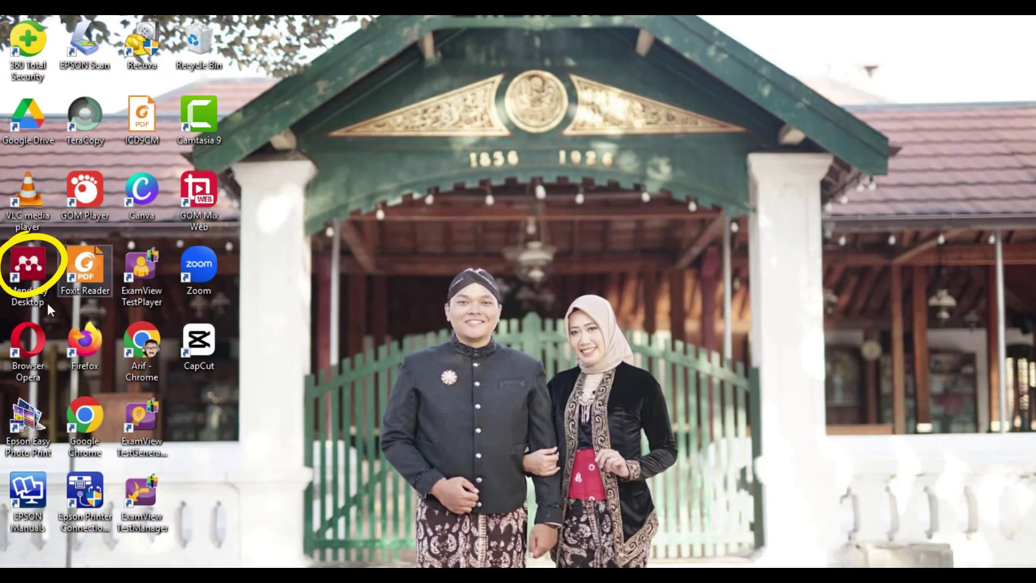
{"action": "double_click", "coordinate": [31, 276]}
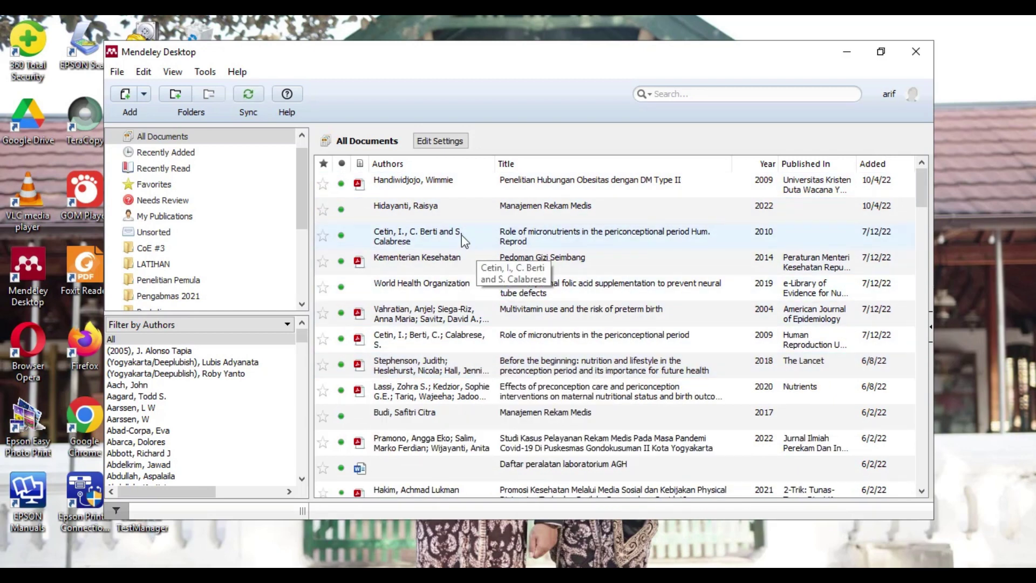
{"action": "scroll", "coordinate": [540, 266], "scroll_direction": "down", "scroll_amount": 1}
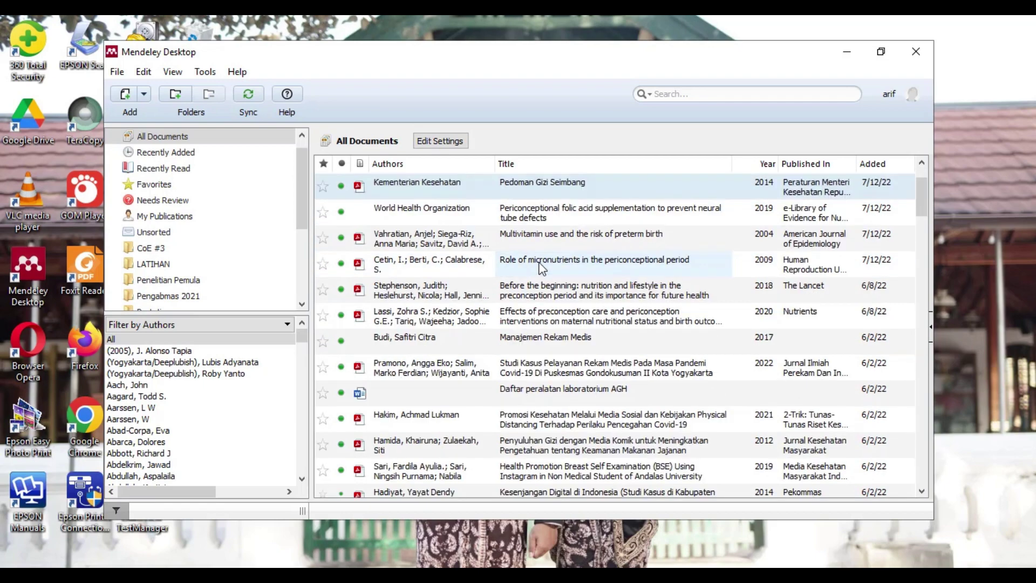
{"action": "scroll", "coordinate": [541, 266], "scroll_direction": "down", "scroll_amount": 5}
{"action": "scroll", "coordinate": [540, 265], "scroll_direction": "down", "scroll_amount": 3}
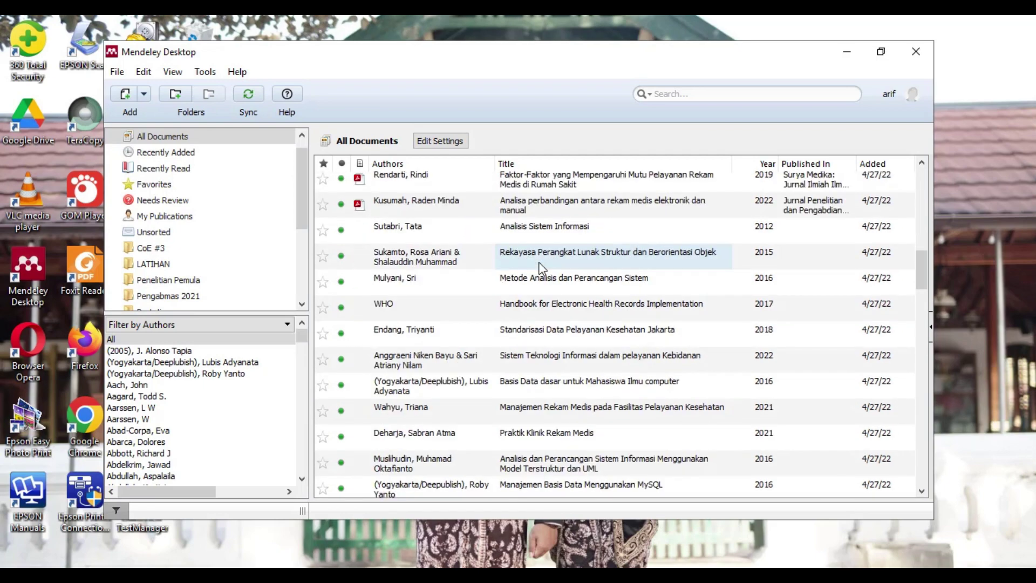
{"action": "scroll", "coordinate": [457, 264], "scroll_direction": "up", "scroll_amount": 10}
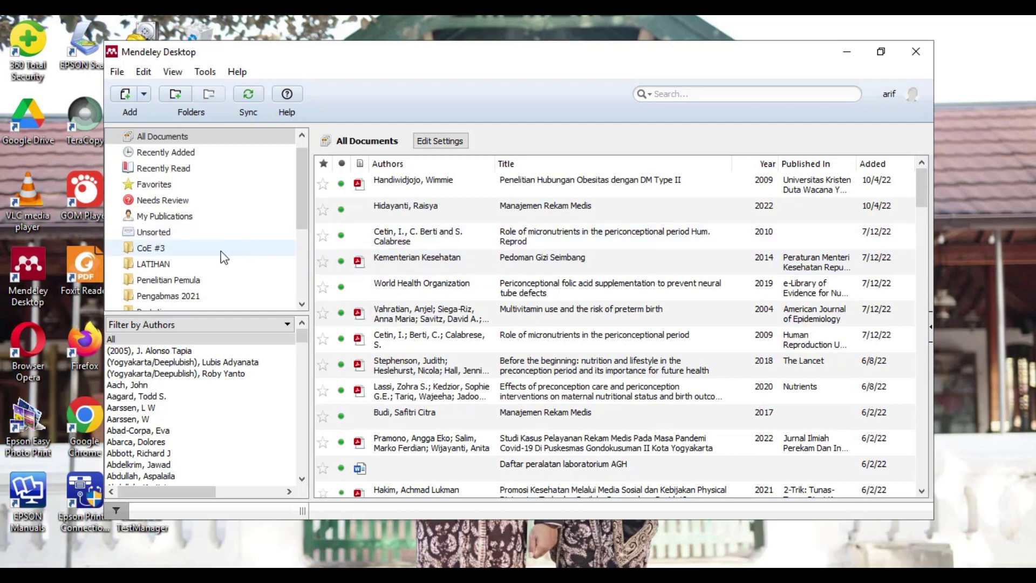
Add the PENGGUNAAN and PERENCANAAN REKAM MEDIS ELEKTRONIK PDFs from the Download folder to the LATIHAN collection.
{"action": "left_click", "coordinate": [170, 264]}
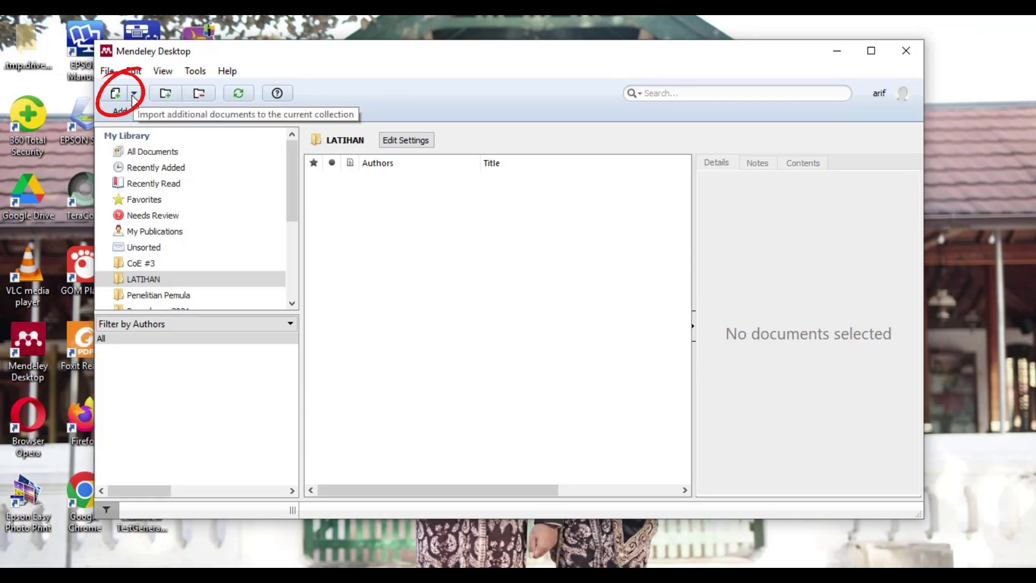
{"action": "left_click", "coordinate": [133, 95]}
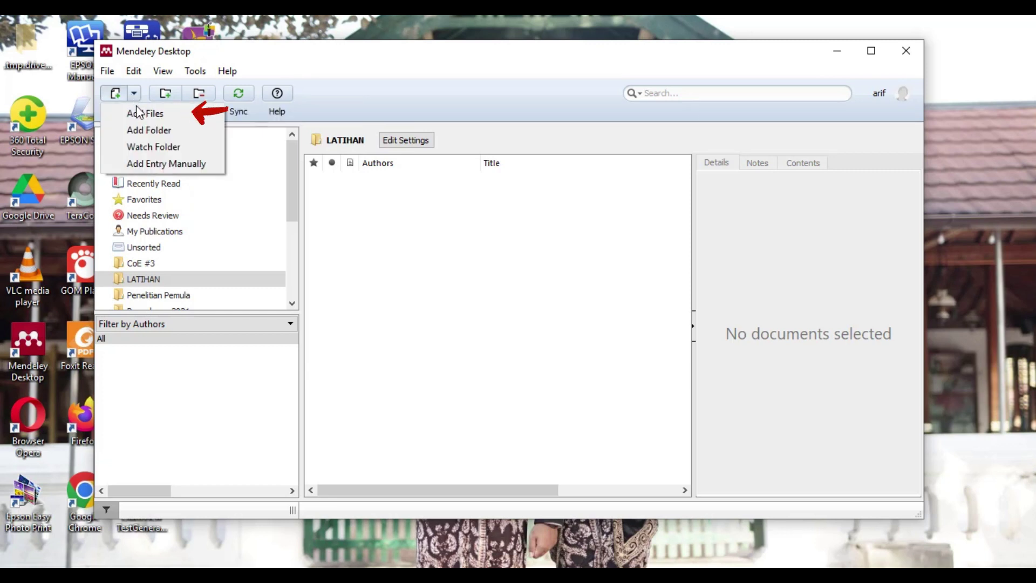
{"action": "left_click", "coordinate": [139, 113]}
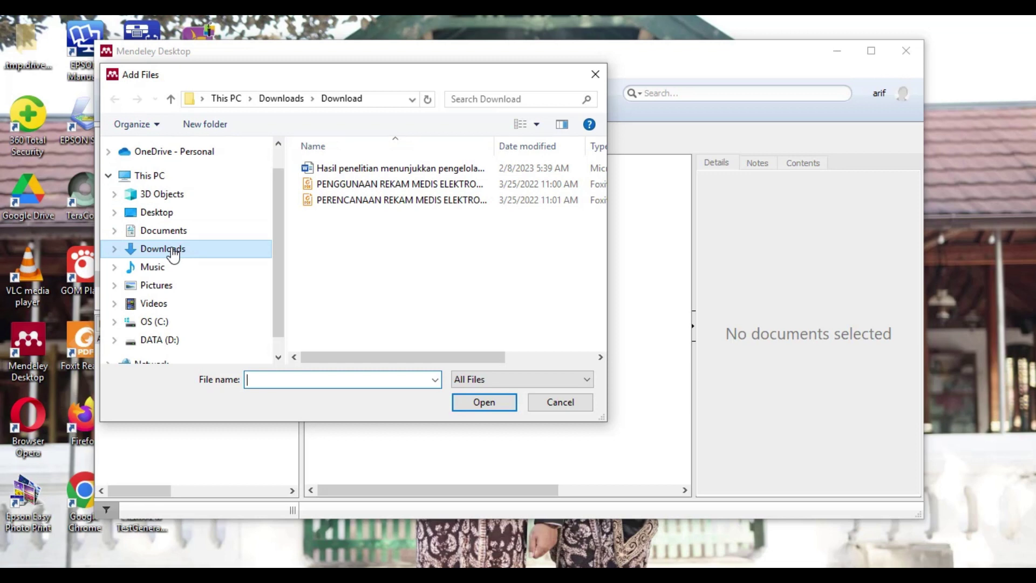
{"action": "left_click", "coordinate": [398, 186]}
{"action": "left_click", "coordinate": [403, 200], "text": "ctrl"}
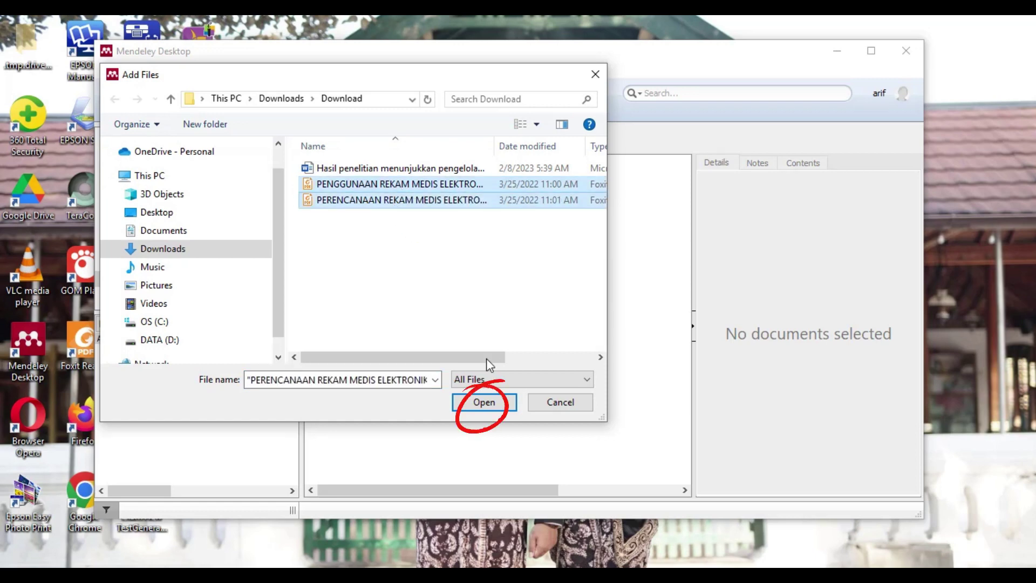
{"action": "left_click", "coordinate": [483, 404]}
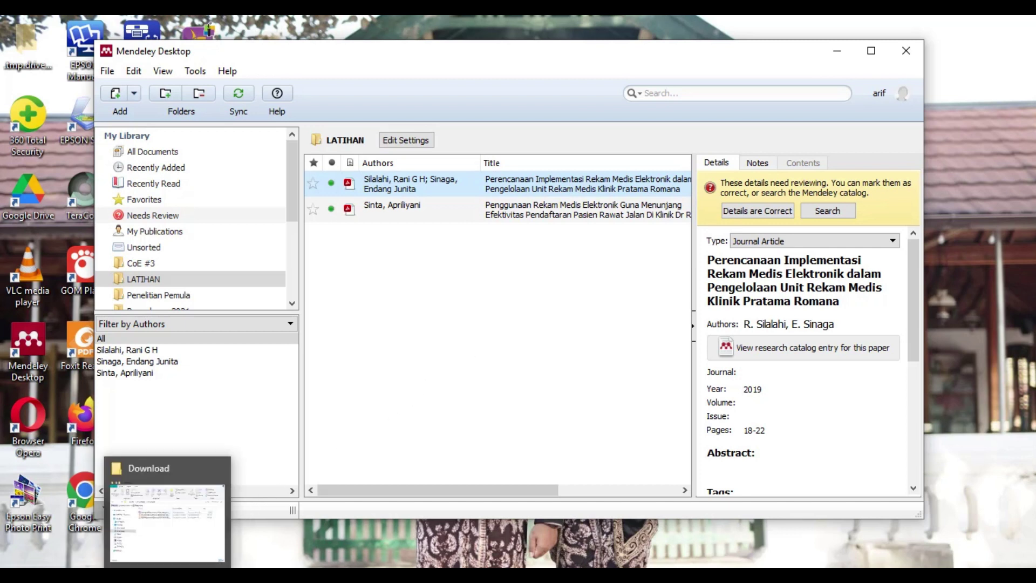
Import the same two REKAM MEDIS PDFs into LATIHAN directly from the Download folder window in File Explorer.
{"action": "left_click", "coordinate": [167, 521]}
{"action": "left_click_drag", "start_coordinate": [705, 38], "coordinate": [928, 51]}
{"action": "left_click", "coordinate": [823, 235]}
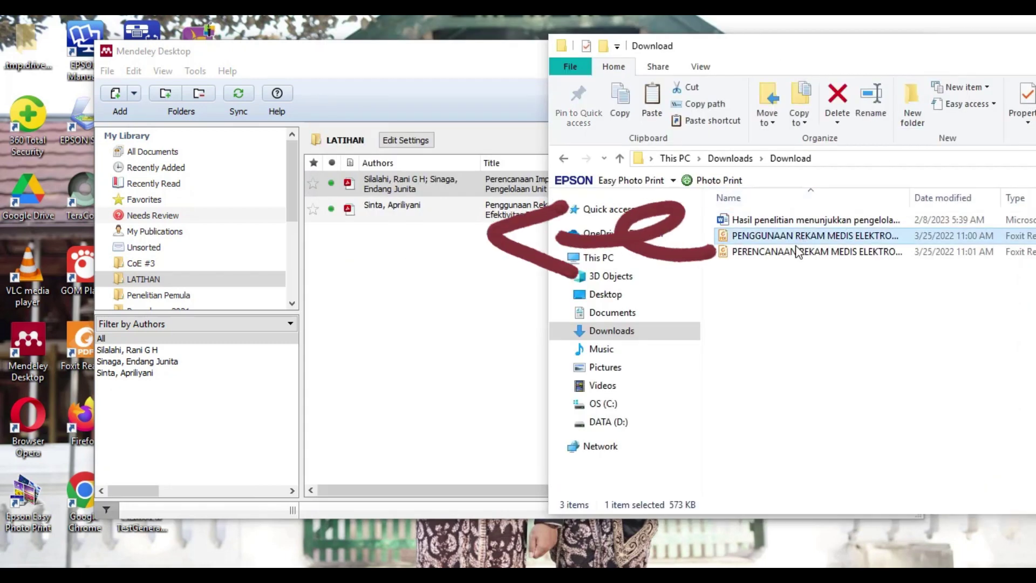
{"action": "left_click", "coordinate": [796, 253], "text": "ctrl"}
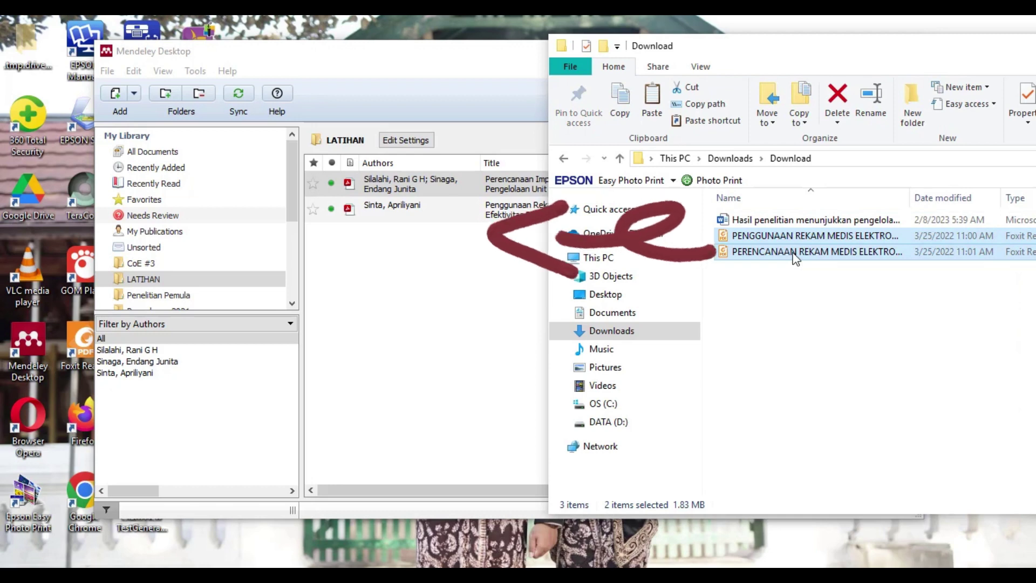
{"action": "left_click_drag", "start_coordinate": [804, 254], "coordinate": [432, 283]}
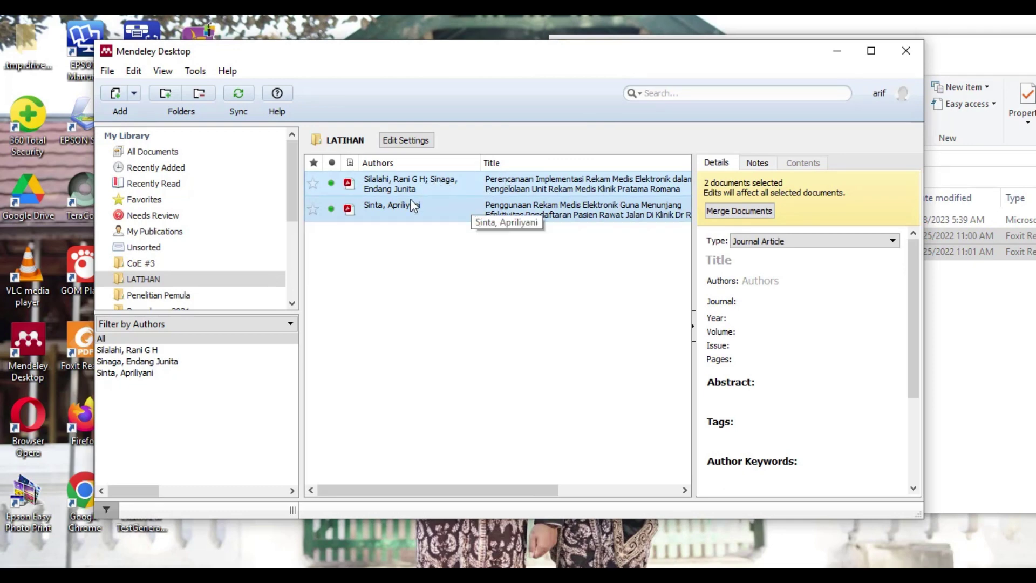
{"action": "left_click", "coordinate": [512, 186]}
{"action": "left_click", "coordinate": [506, 203]}
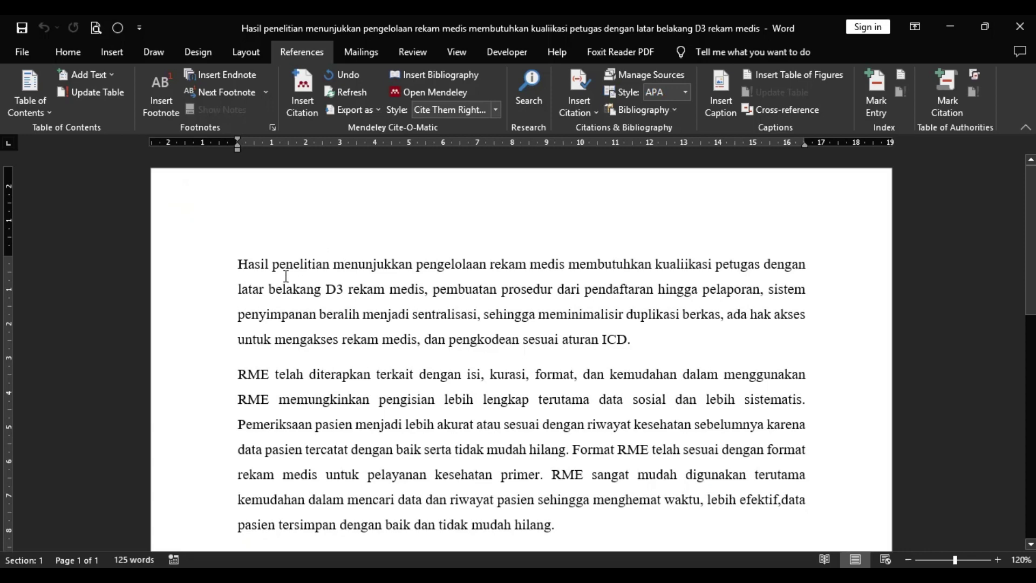
{"action": "scroll", "coordinate": [286, 277], "scroll_direction": "down", "scroll_amount": 1}
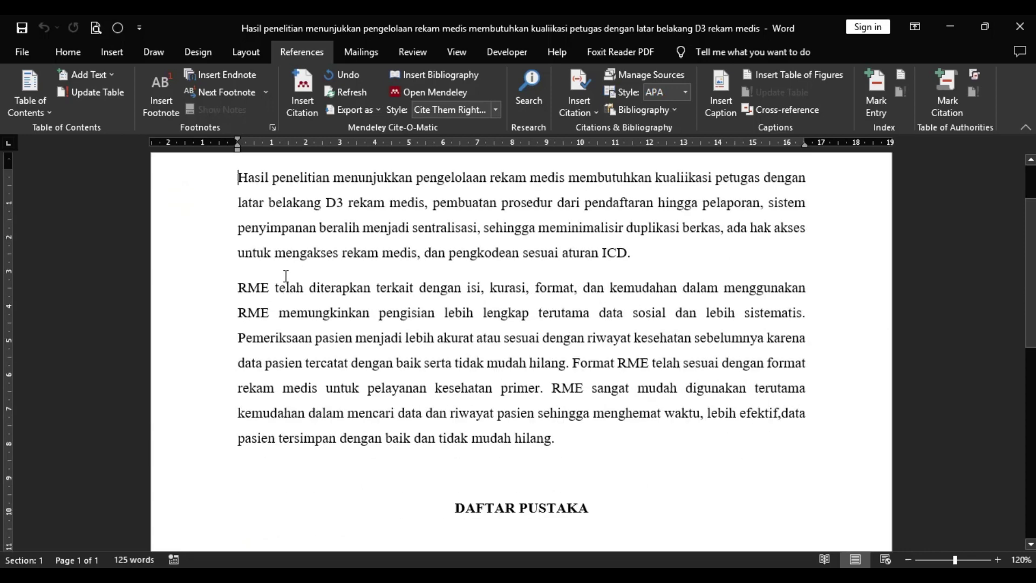
{"action": "scroll", "coordinate": [286, 276], "scroll_direction": "up", "scroll_amount": 1}
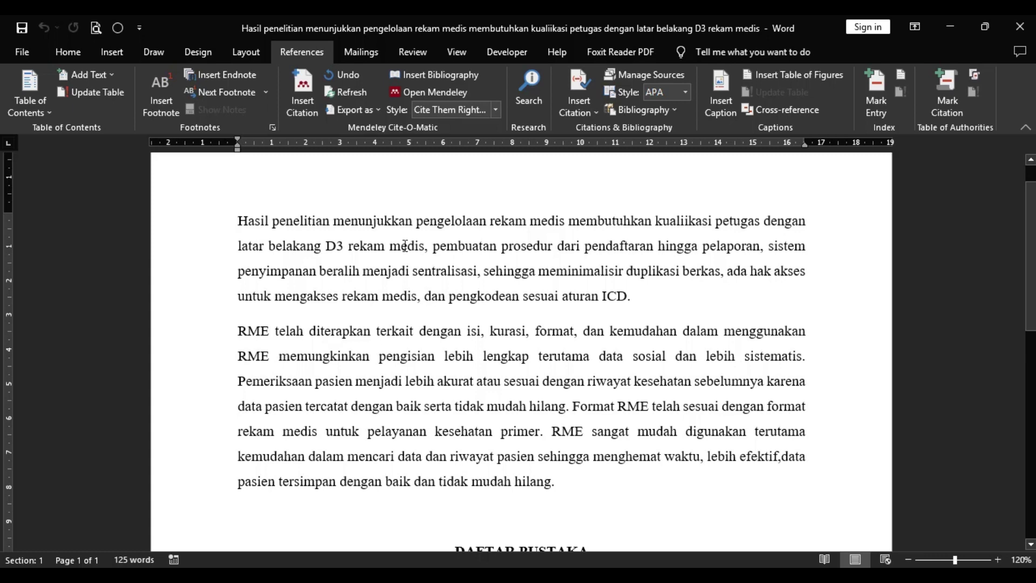
{"action": "left_click_drag", "start_coordinate": [238, 220], "coordinate": [654, 296]}
{"action": "left_click_drag", "start_coordinate": [239, 332], "coordinate": [566, 480]}
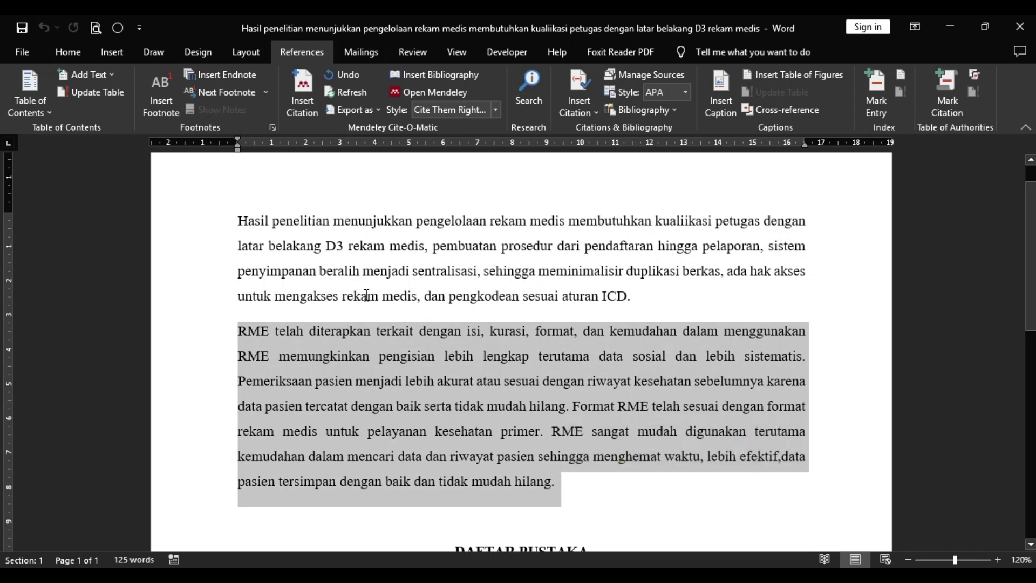
{"action": "left_click", "coordinate": [289, 194]}
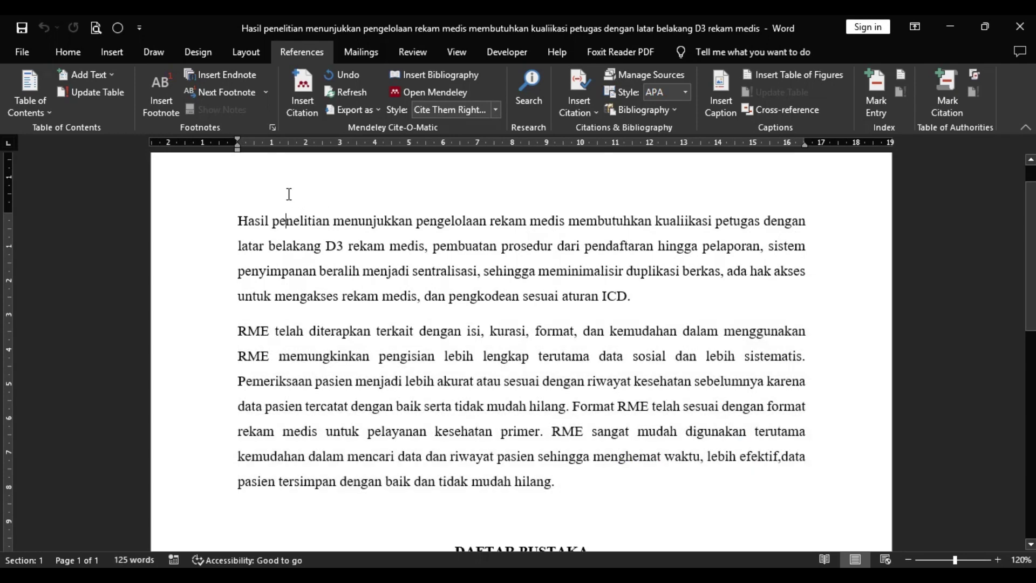
Insert a Mendeley citation of the 2019 "Perencanaan Implementasi Rekam Medis Elektronik" article after the first paragraph, finding it by author surname.
{"action": "left_click", "coordinate": [639, 296]}
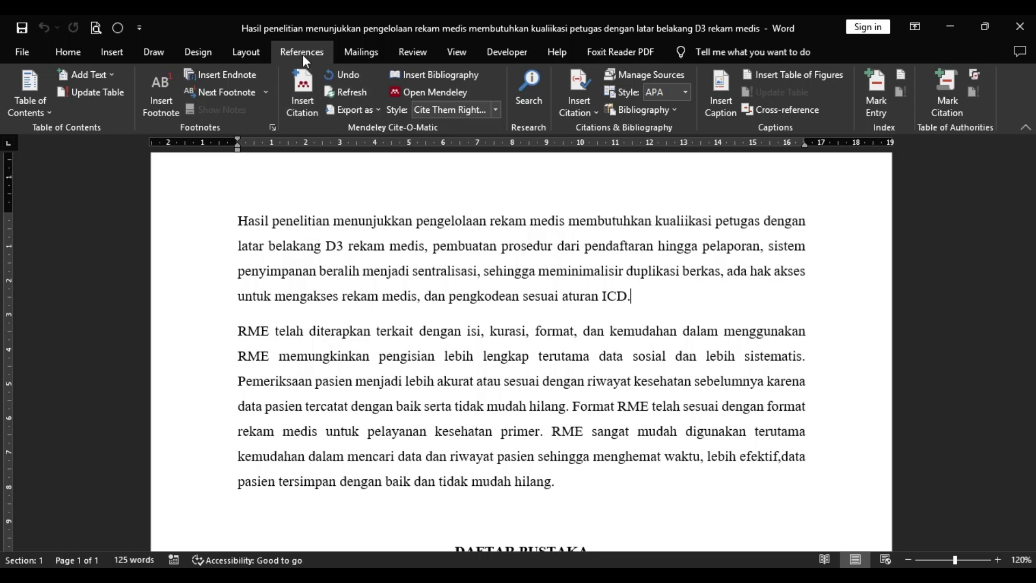
{"action": "left_click", "coordinate": [303, 108]}
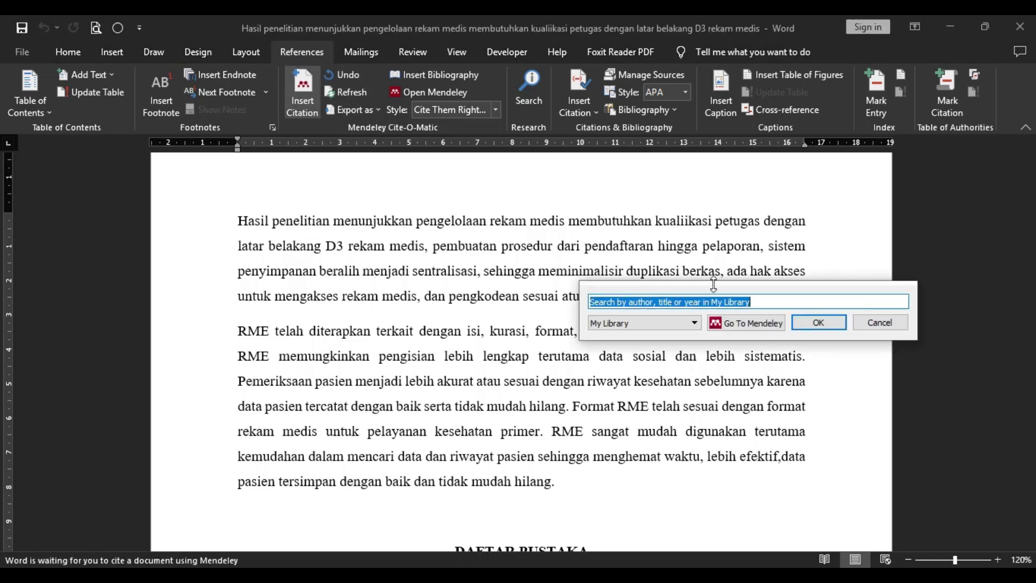
{"action": "left_click_drag", "start_coordinate": [714, 285], "coordinate": [468, 248]}
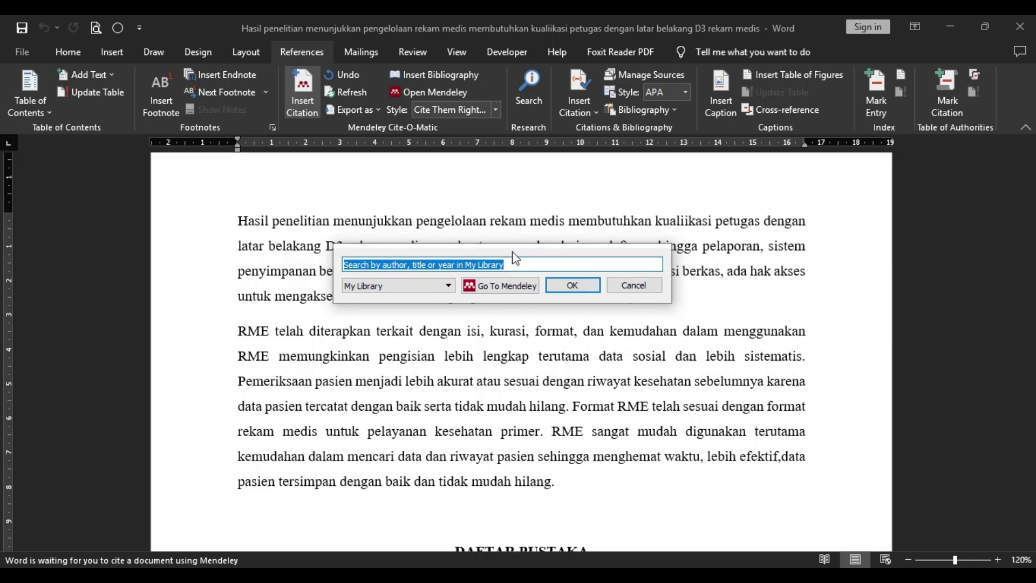
{"action": "left_click_drag", "start_coordinate": [516, 258], "coordinate": [497, 233]}
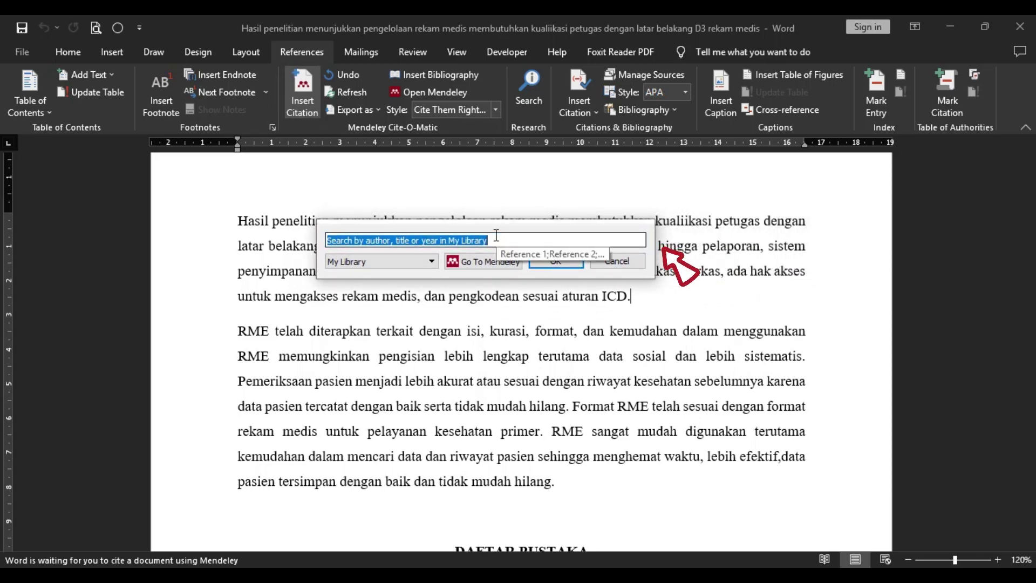
{"action": "type", "text": "s"}
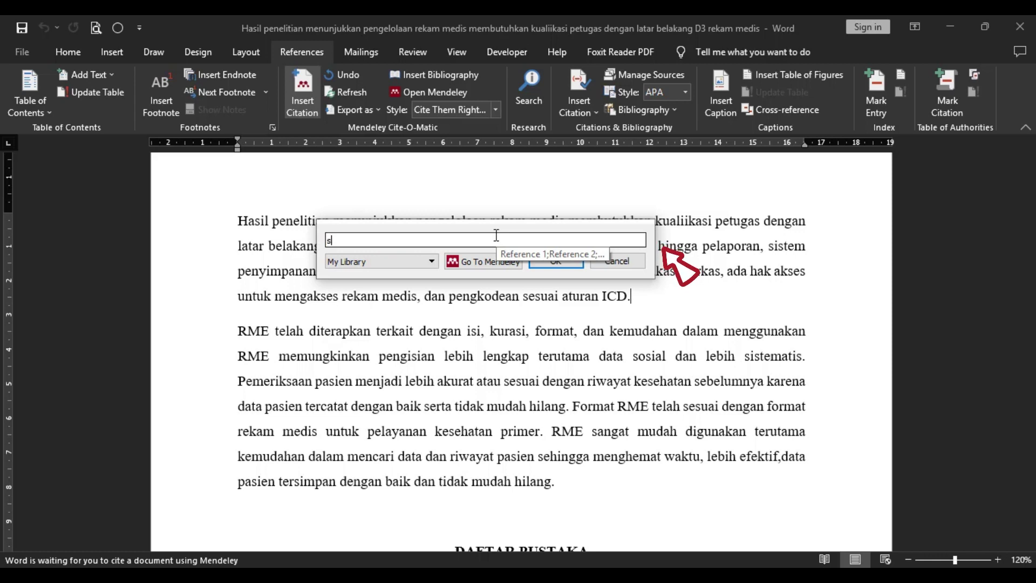
{"action": "type", "text": "inaga"}
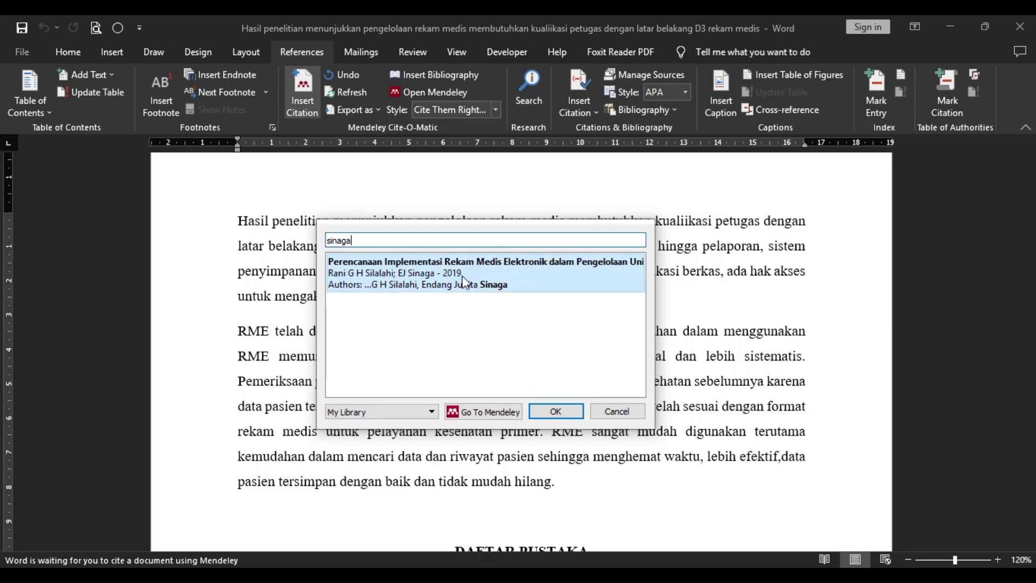
{"action": "left_click", "coordinate": [464, 282]}
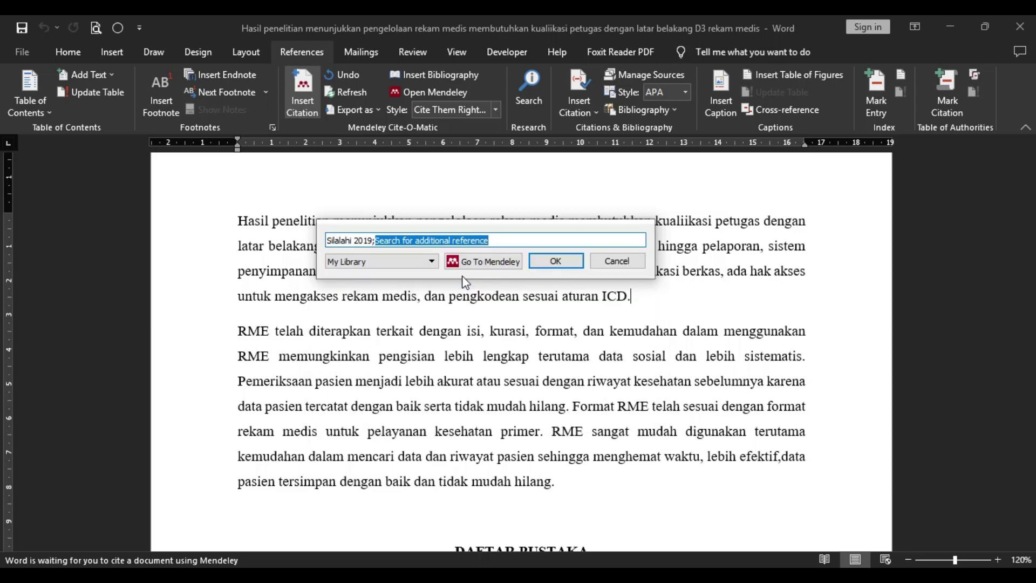
{"action": "left_click", "coordinate": [559, 262]}
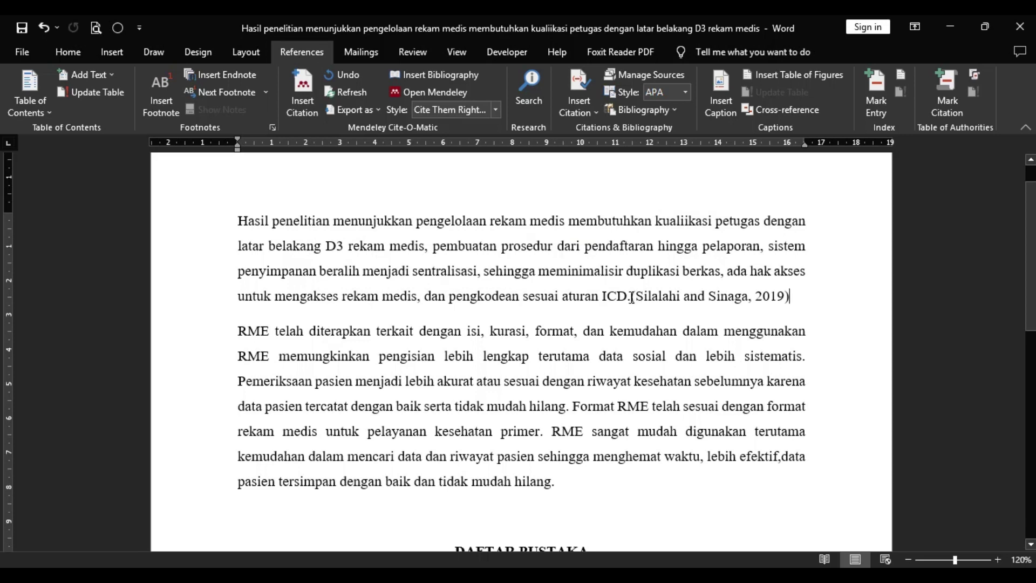
{"action": "left_click_drag", "start_coordinate": [632, 298], "coordinate": [804, 305]}
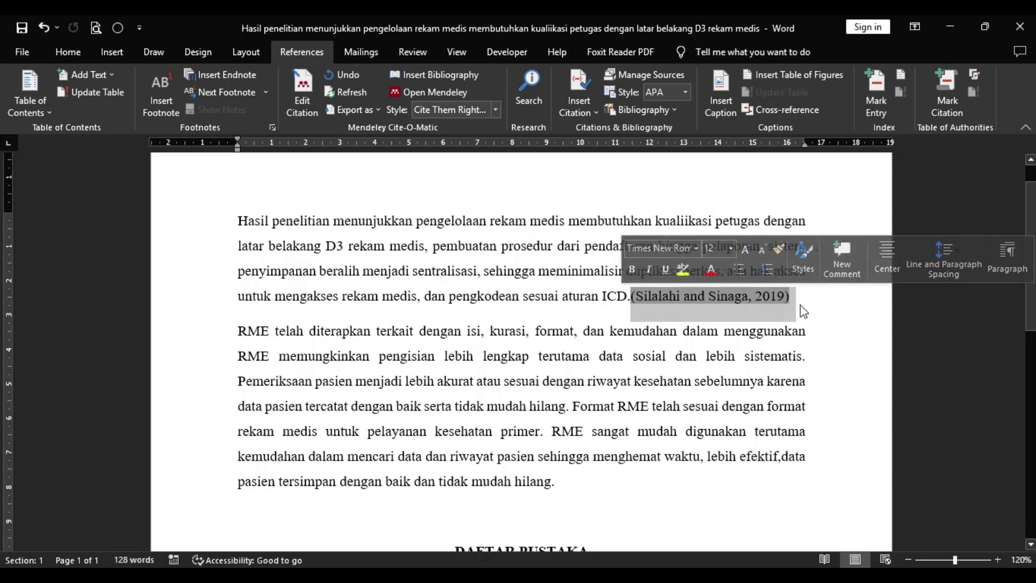
{"action": "left_click", "coordinate": [804, 305]}
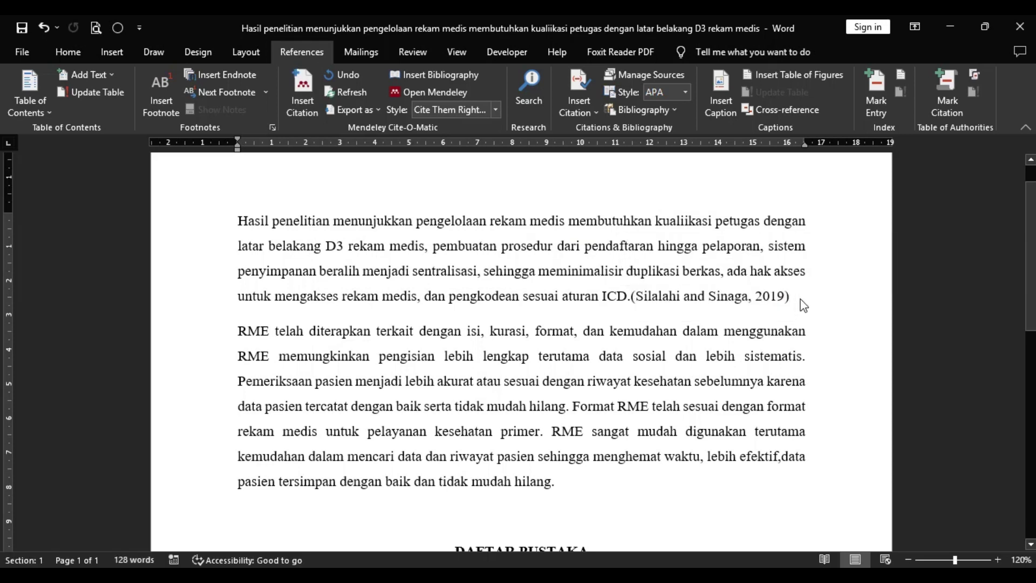
Insert a Mendeley citation of the 2021 "Penggunaan Rekam Medis Elektronik" article at the end of the second paragraph, finding it by author name.
{"action": "left_click_drag", "start_coordinate": [236, 335], "coordinate": [579, 483]}
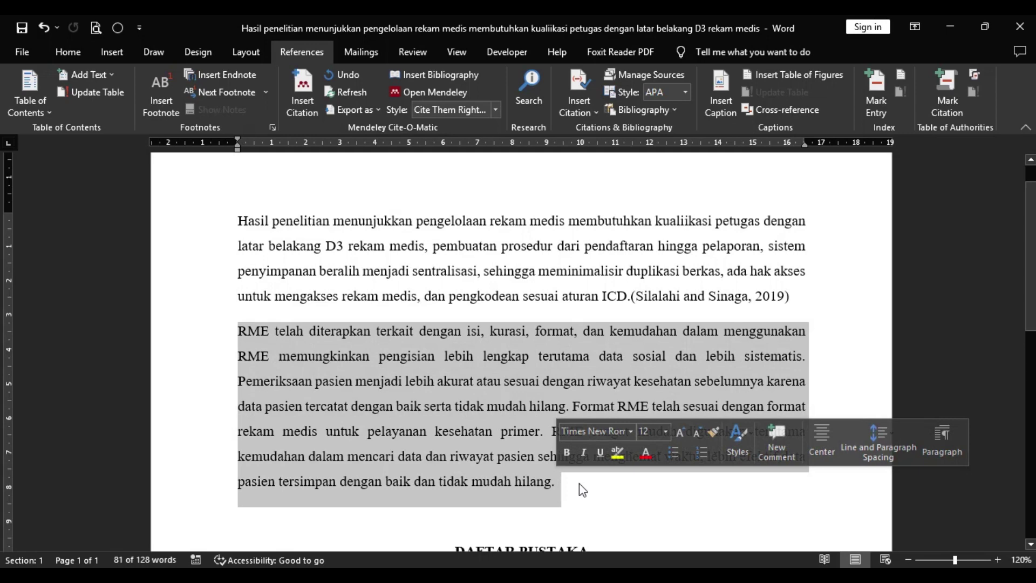
{"action": "left_click", "coordinate": [579, 484]}
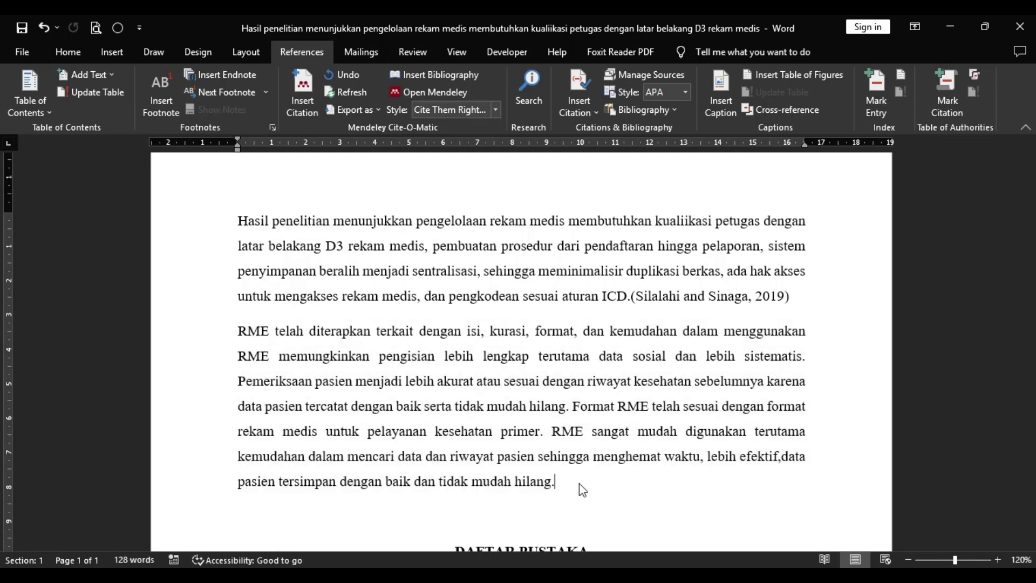
{"action": "left_click", "coordinate": [298, 89]}
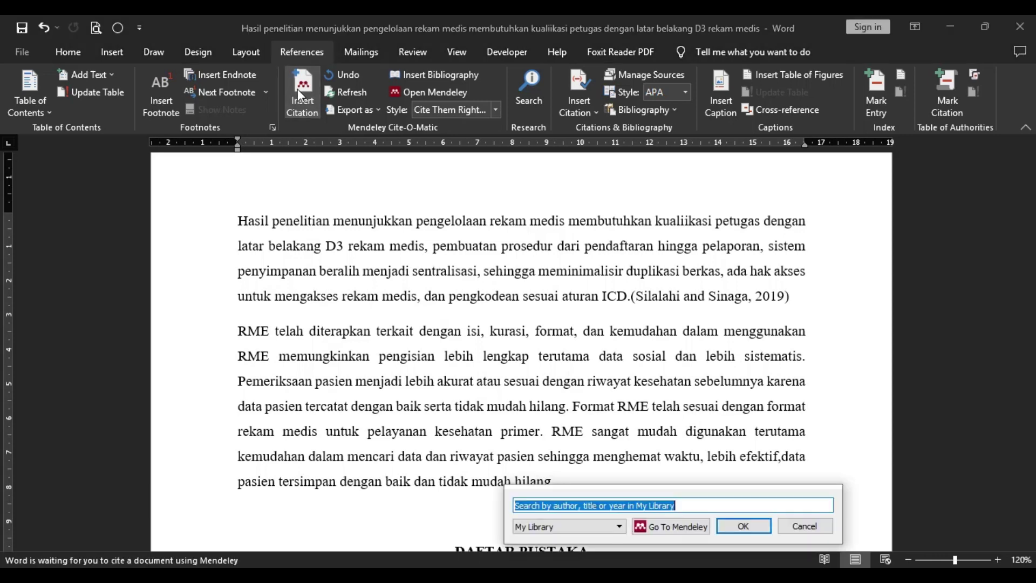
{"action": "left_click_drag", "start_coordinate": [663, 490], "coordinate": [323, 271]}
{"action": "left_click", "coordinate": [513, 277]}
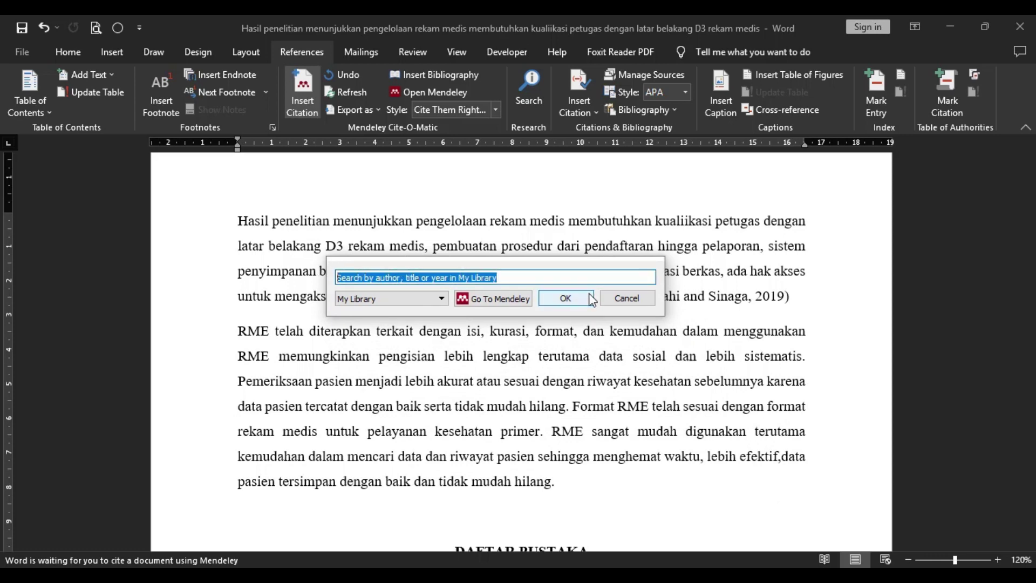
{"action": "key", "text": "BackSpace"}
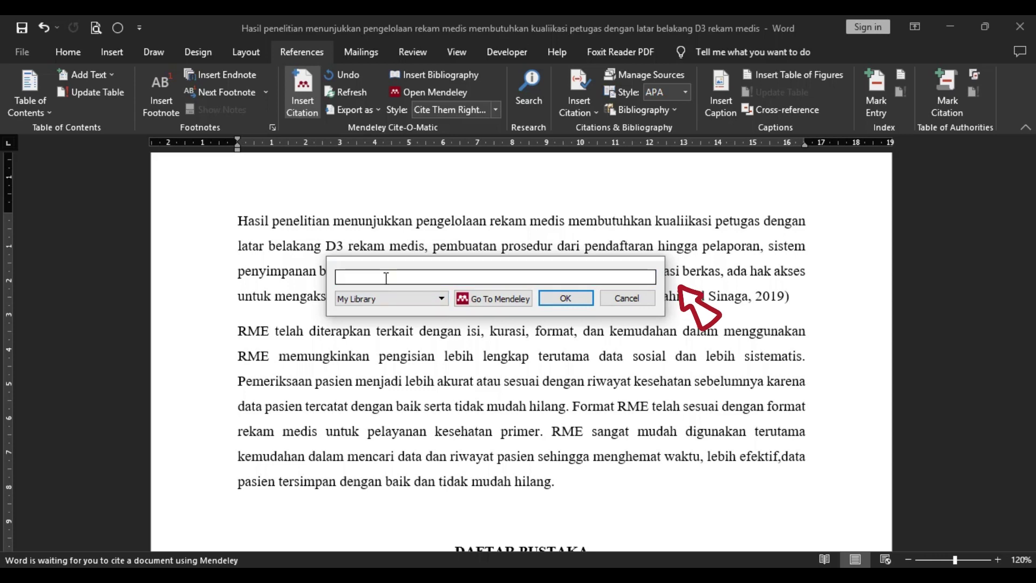
{"action": "type", "text": "sinta"}
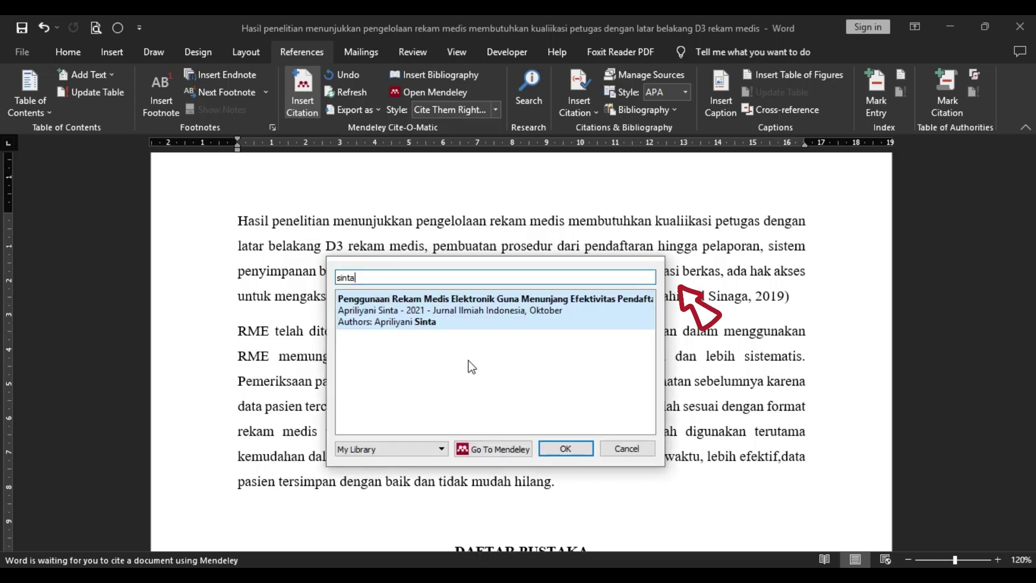
{"action": "left_click", "coordinate": [445, 313]}
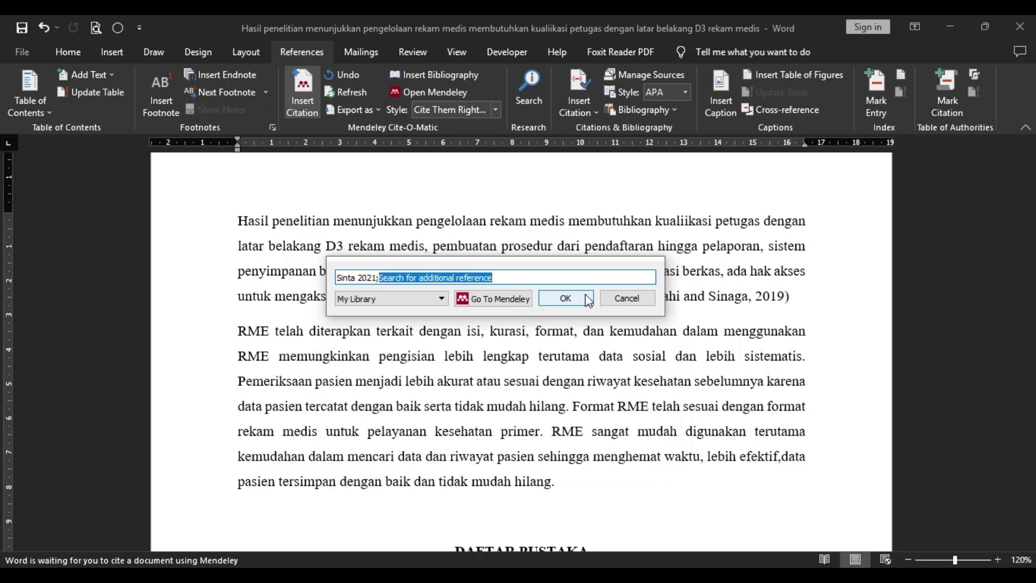
{"action": "left_click", "coordinate": [586, 298]}
Insert the Mendeley bibliography on a new line below the DAFTAR PUSTAKA heading.
{"action": "scroll", "coordinate": [642, 487], "scroll_direction": "down", "scroll_amount": 1}
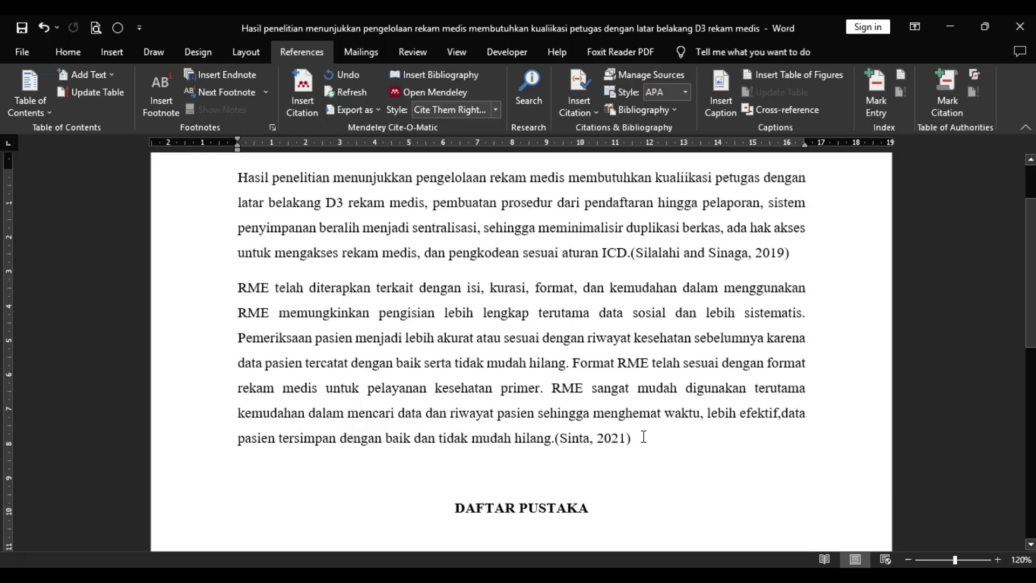
{"action": "scroll", "coordinate": [644, 437], "scroll_direction": "up", "scroll_amount": 2}
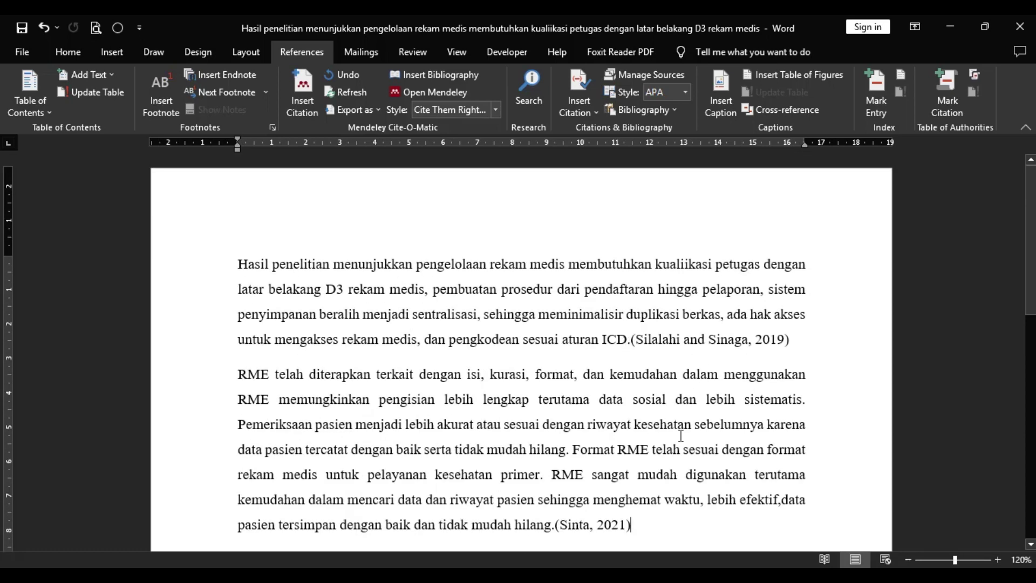
{"action": "scroll", "coordinate": [669, 485], "scroll_direction": "down", "scroll_amount": 1}
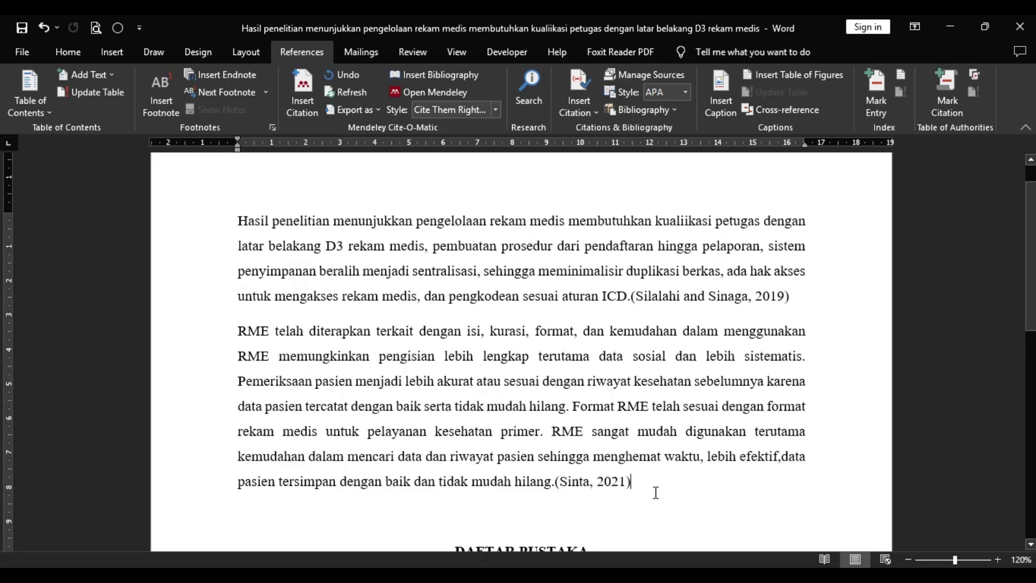
{"action": "scroll", "coordinate": [653, 388], "scroll_direction": "down", "scroll_amount": 4}
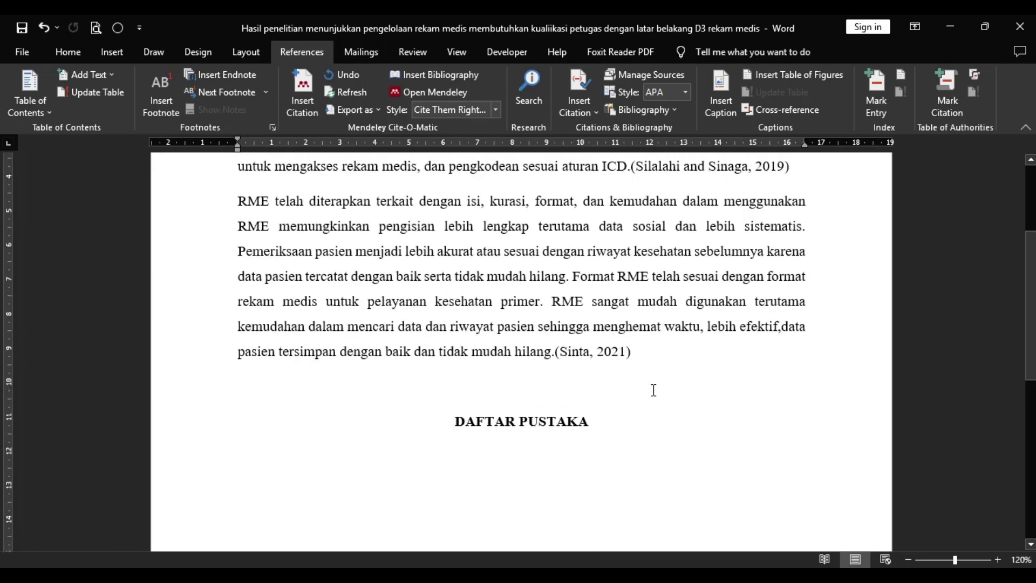
{"action": "left_click", "coordinate": [596, 379]}
{"action": "key", "text": "Return"}
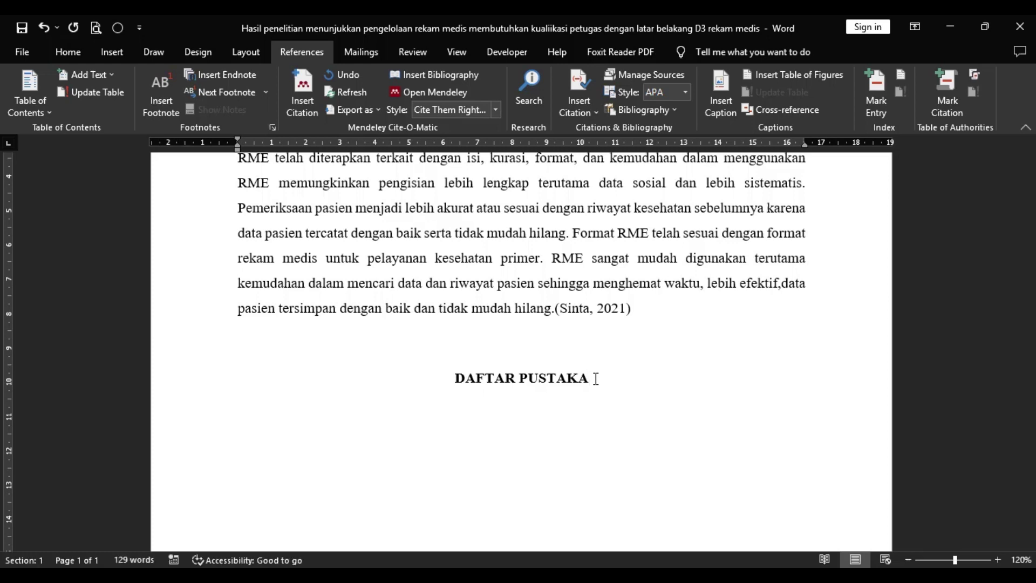
{"action": "scroll", "coordinate": [602, 416], "scroll_direction": "up", "scroll_amount": 4}
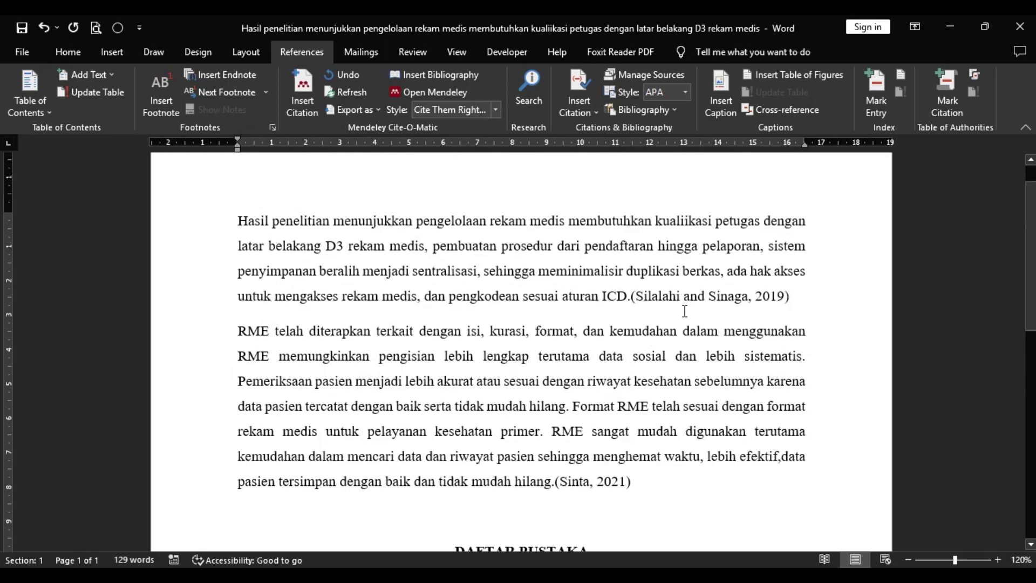
{"action": "scroll", "coordinate": [523, 416], "scroll_direction": "down", "scroll_amount": 4}
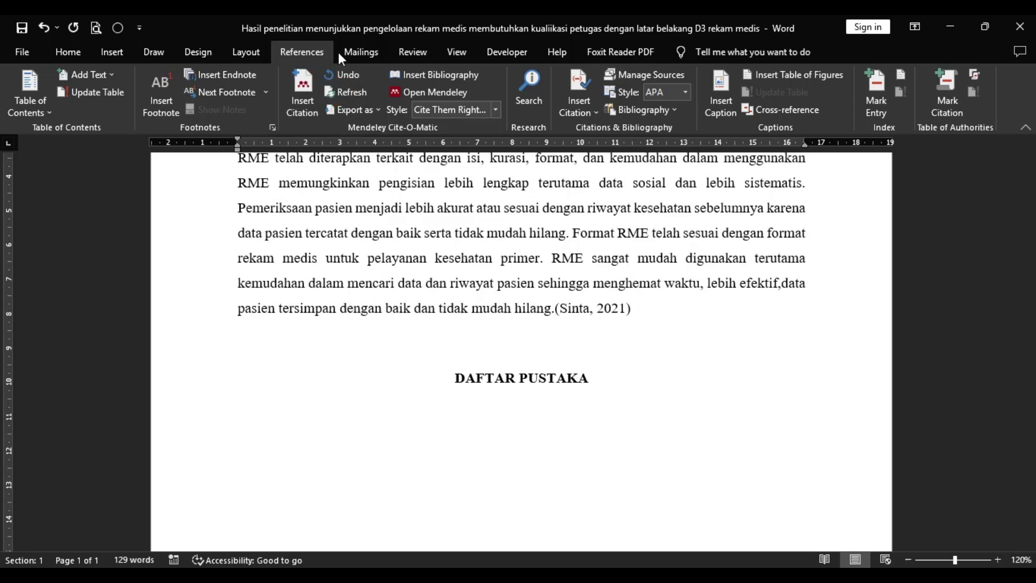
{"action": "left_click", "coordinate": [456, 76]}
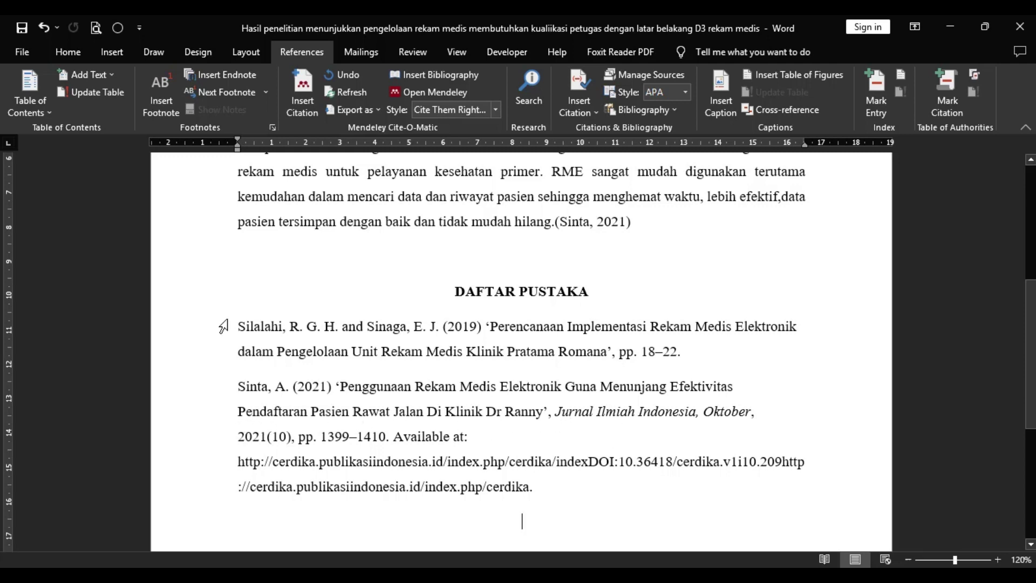
Justify both bibliography entries under DAFTAR PUSTAKA.
{"action": "left_click_drag", "start_coordinate": [233, 323], "coordinate": [532, 497]}
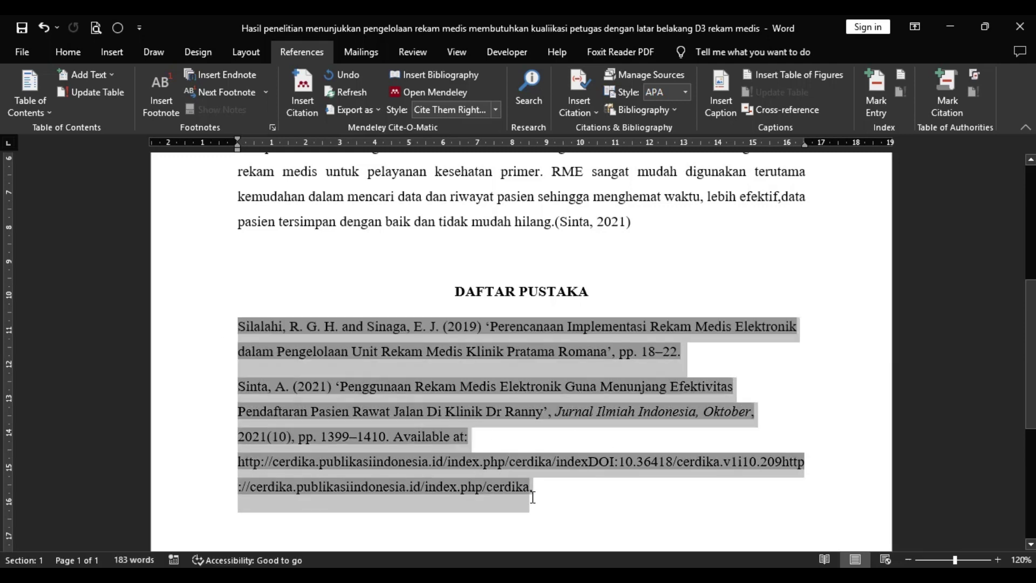
{"action": "left_click", "coordinate": [69, 54]}
{"action": "left_click", "coordinate": [417, 106]}
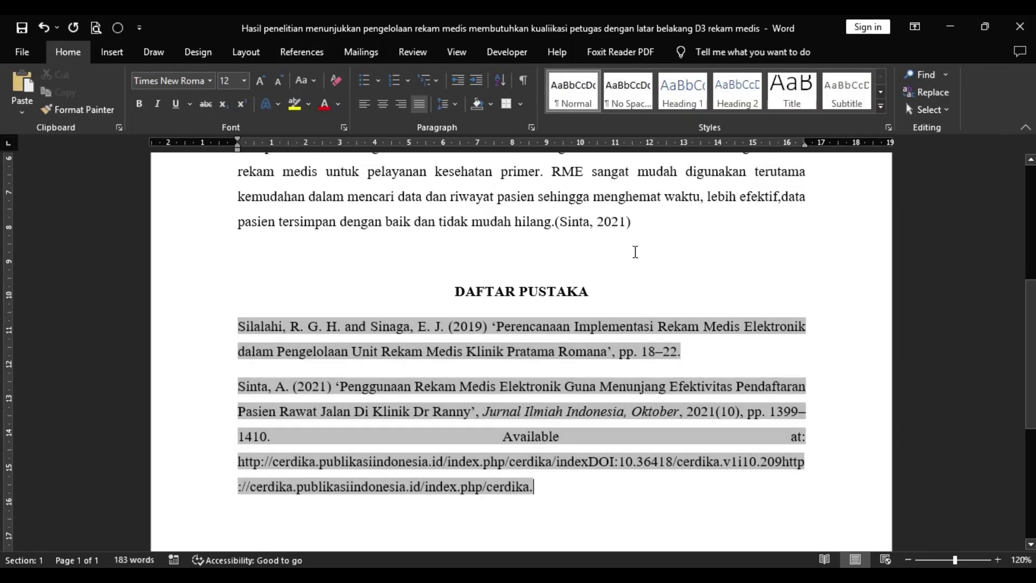
{"action": "left_click", "coordinate": [724, 490]}
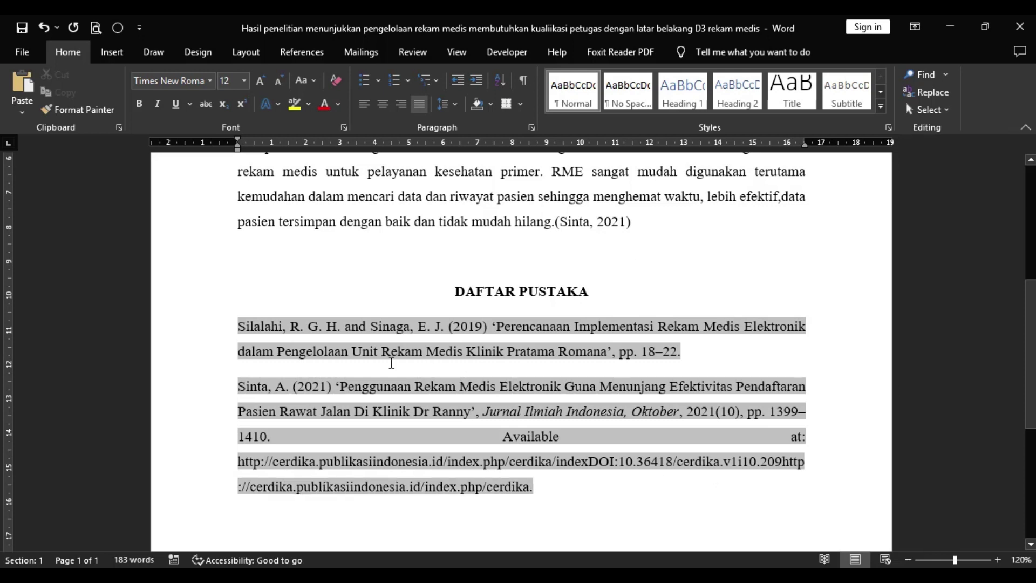